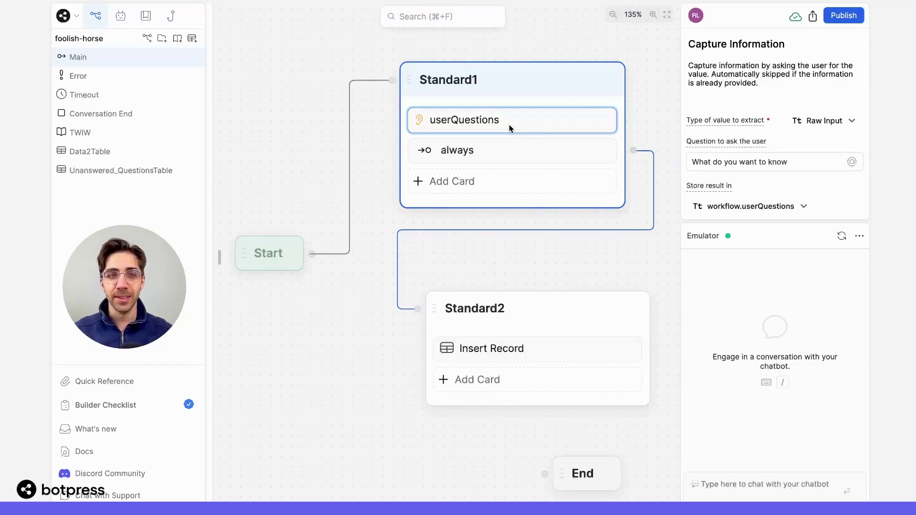
Open Unanswered_QuestionsTable and export it as a CSV download.
left_click(149, 172)
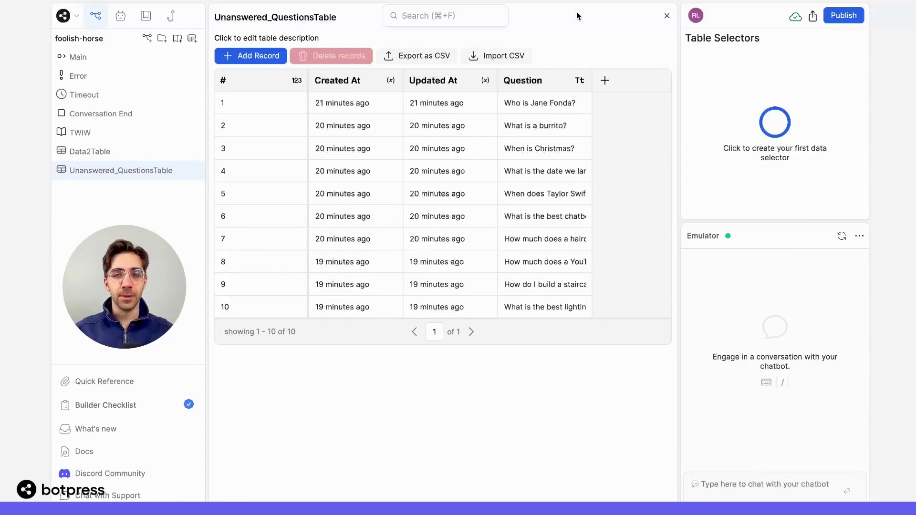
left_click(434, 58)
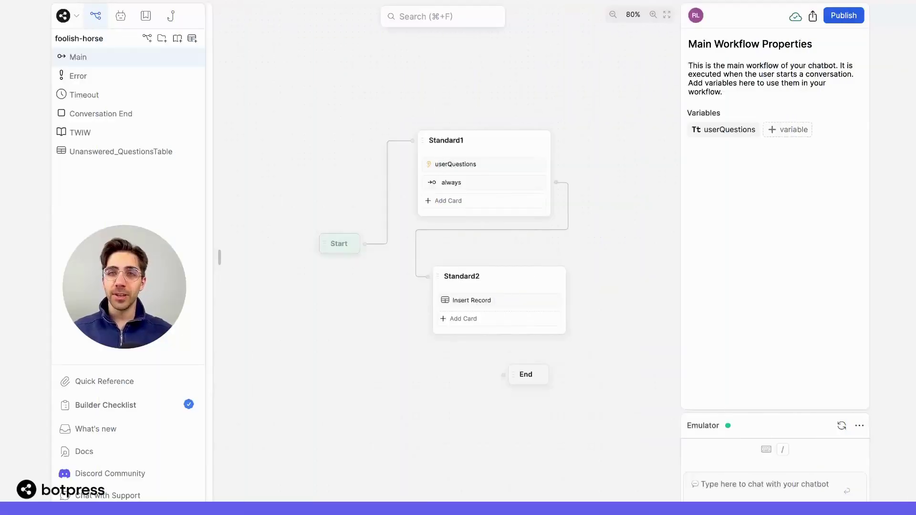
Create a new table and rename it from Data2Table to PetsTable.
left_click(191, 38)
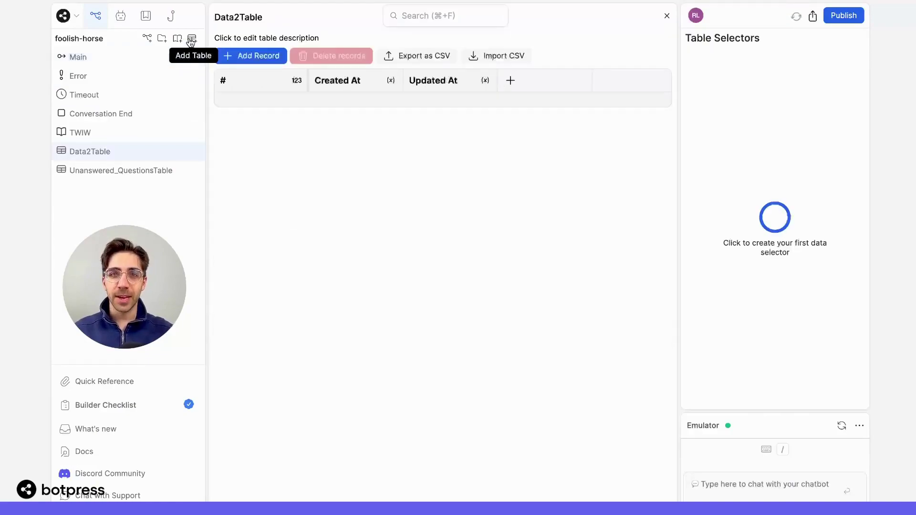
left_click(259, 17)
double_click(243, 17)
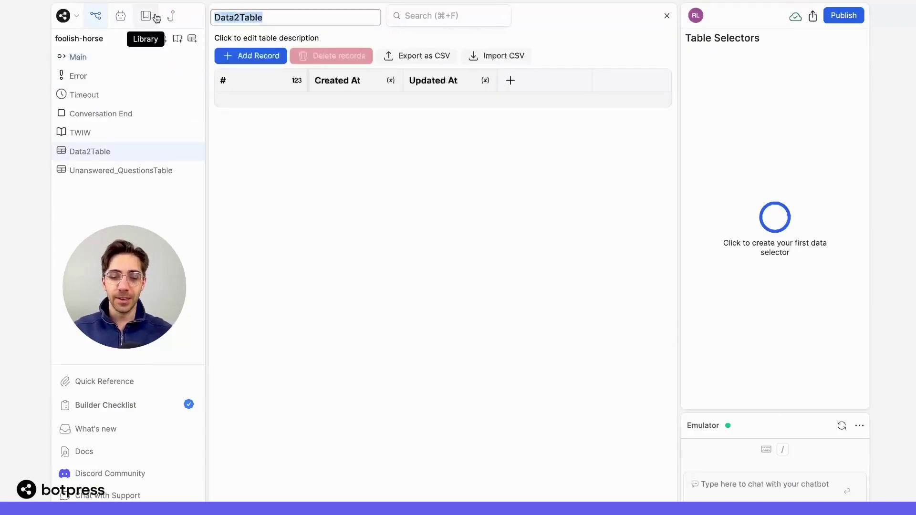
type("PetsTable")
key("Return")
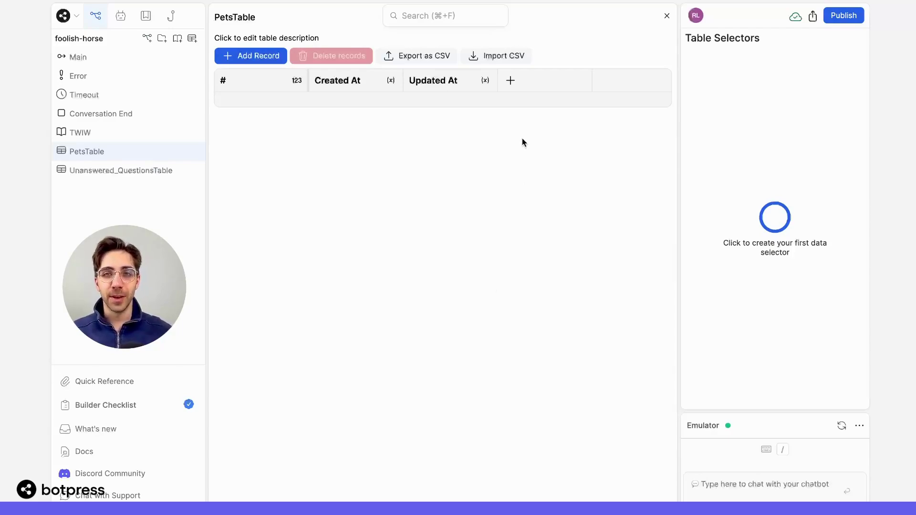
Create the 'Animal type' and 'Pet name' text columns beside the default columns.
left_click(510, 82)
type("A")
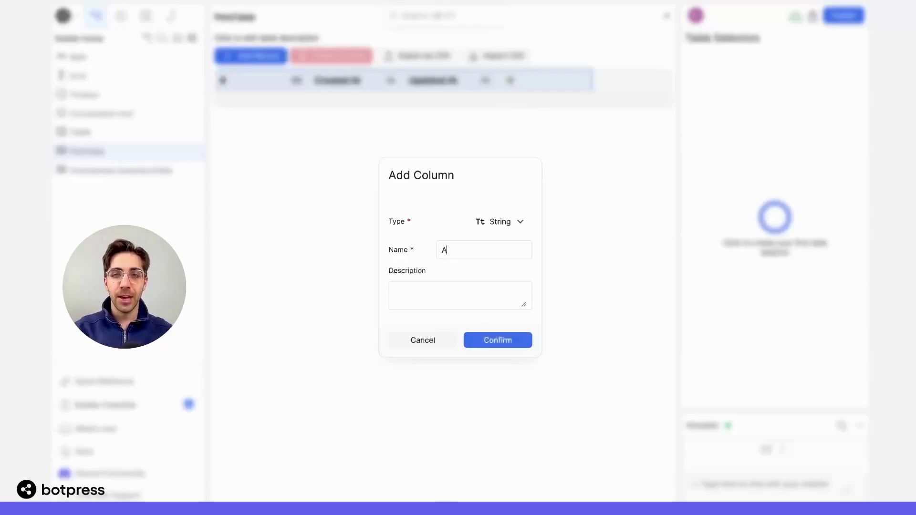
type("nimal type")
key("Return")
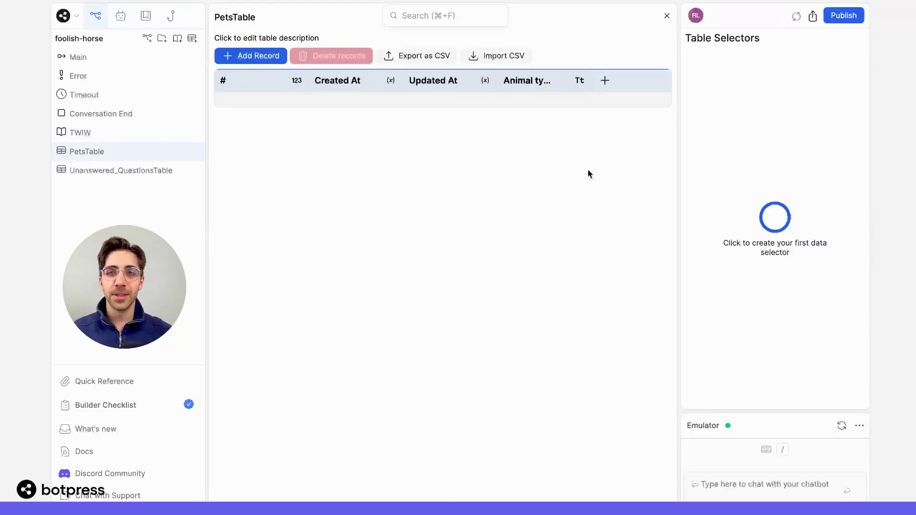
left_click(604, 80)
type("Pet name")
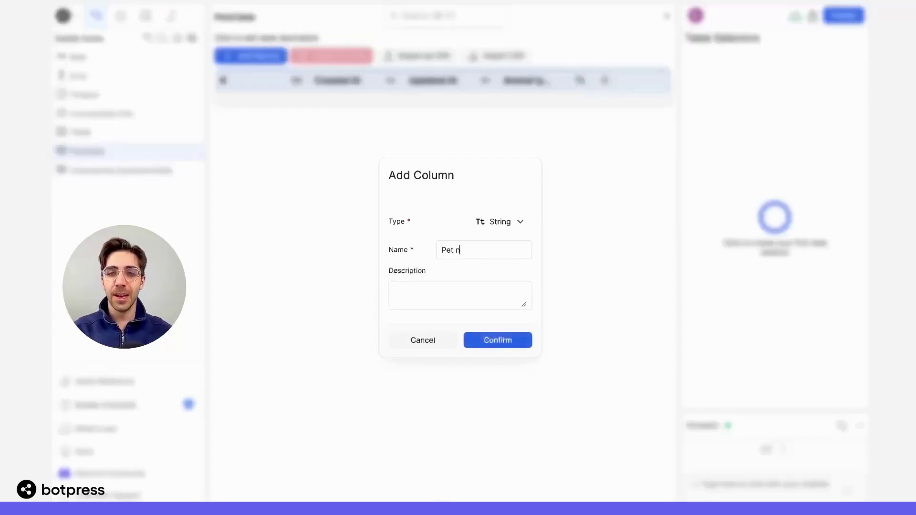
key("Return")
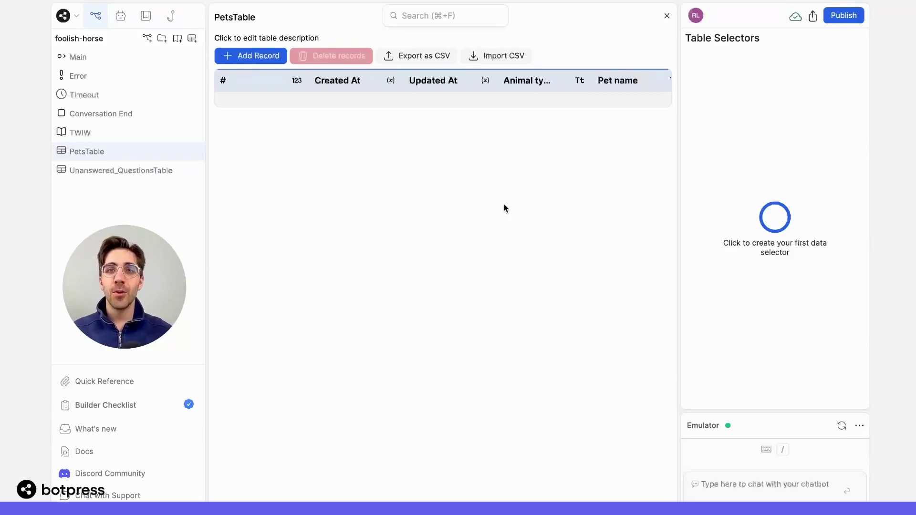
Import 'Pet Names - Sheet1.csv' into PetsTable and reload to show the ten records.
left_click(498, 55)
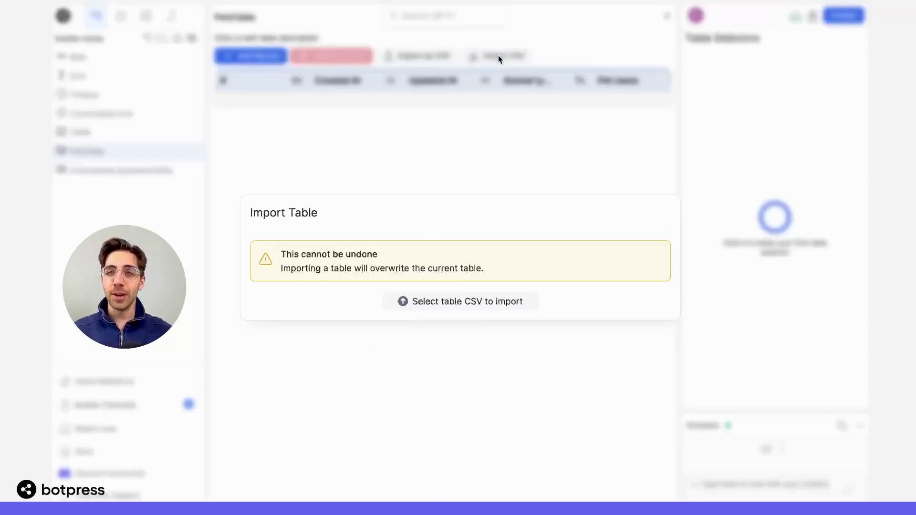
left_click(469, 307)
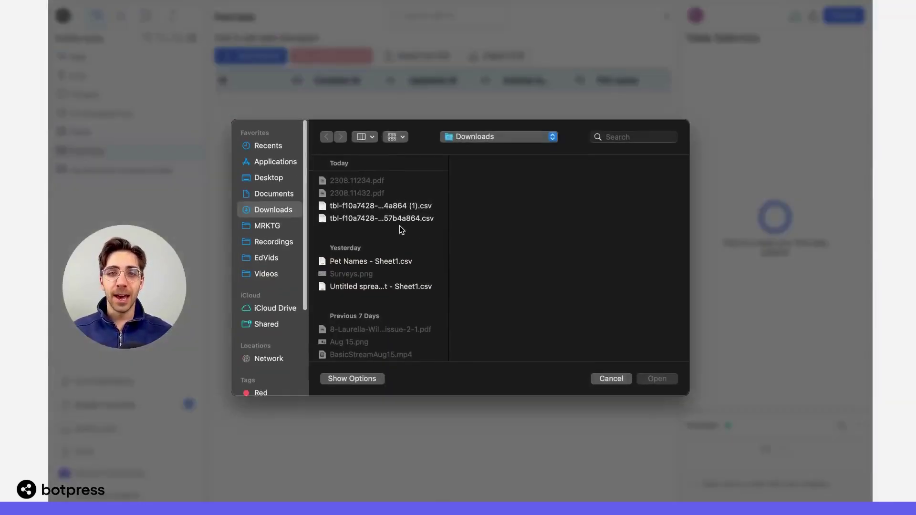
left_click(371, 261)
left_click(657, 378)
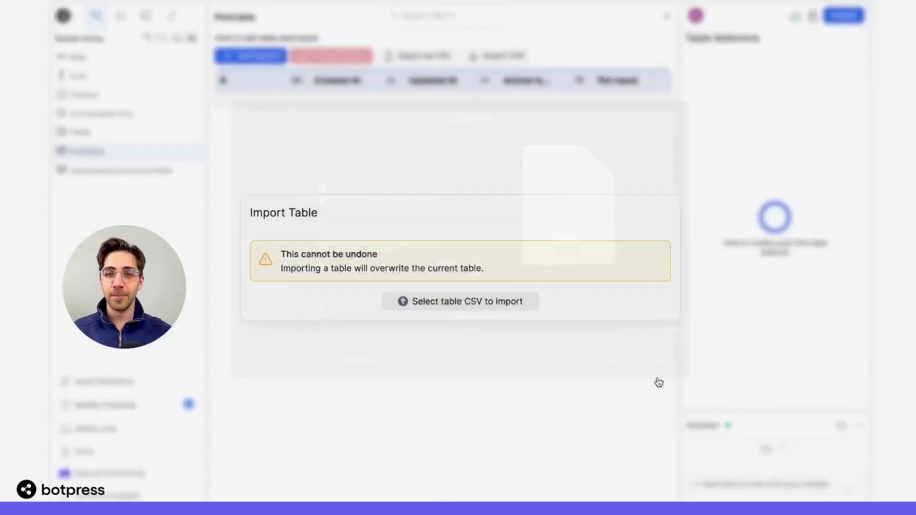
key("ctrl+r")
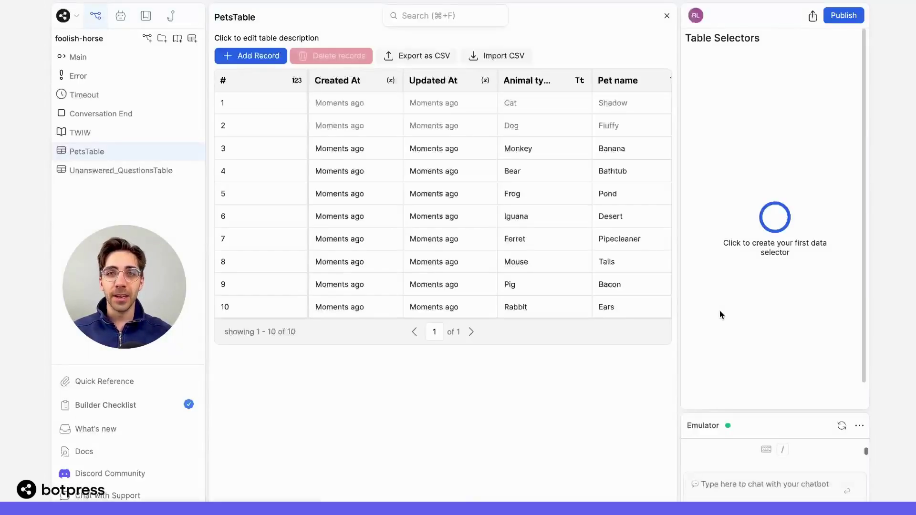